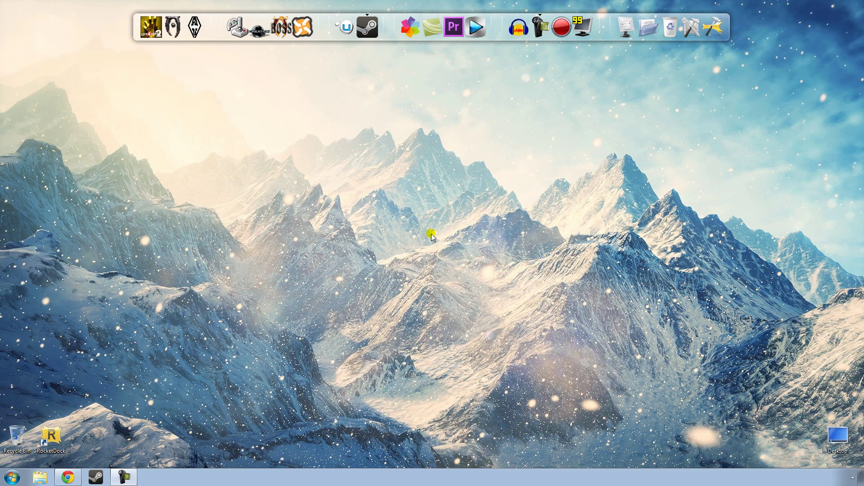
# - Open the Documents\My Games\Oblivion folder in Explorer and select the Oblivion configuration file
pyautogui.click(40, 478)
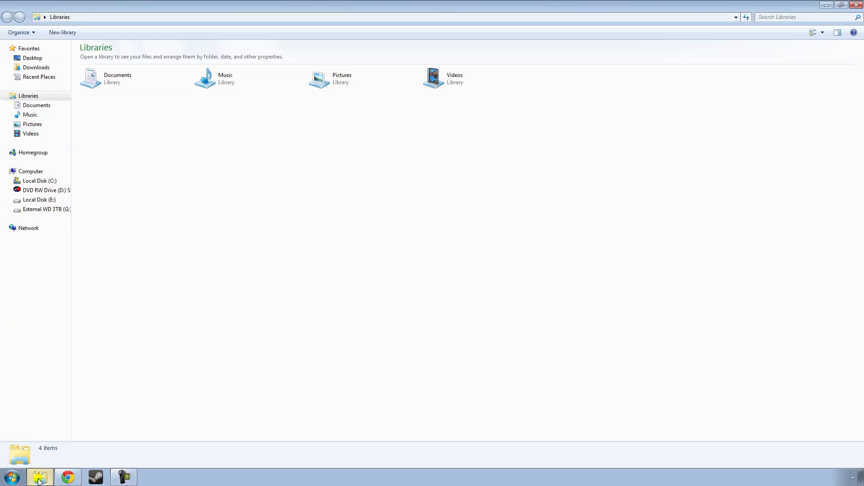
pyautogui.doubleClick(108, 84)
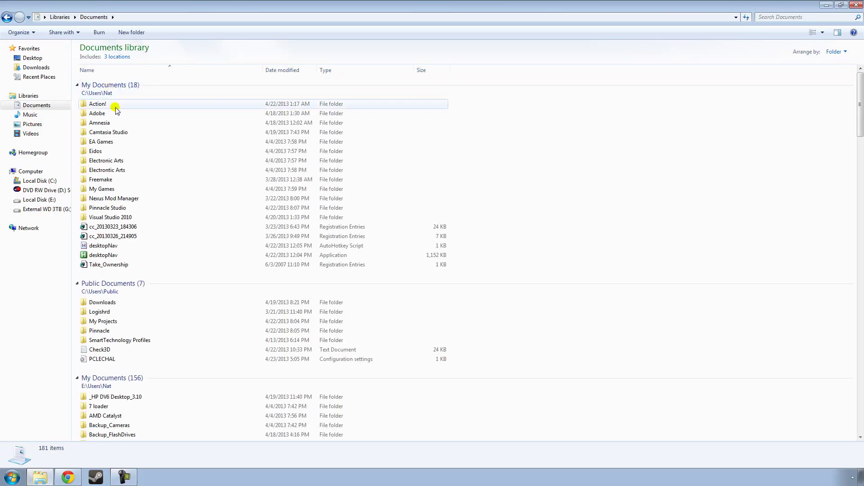
pyautogui.doubleClick(117, 189)
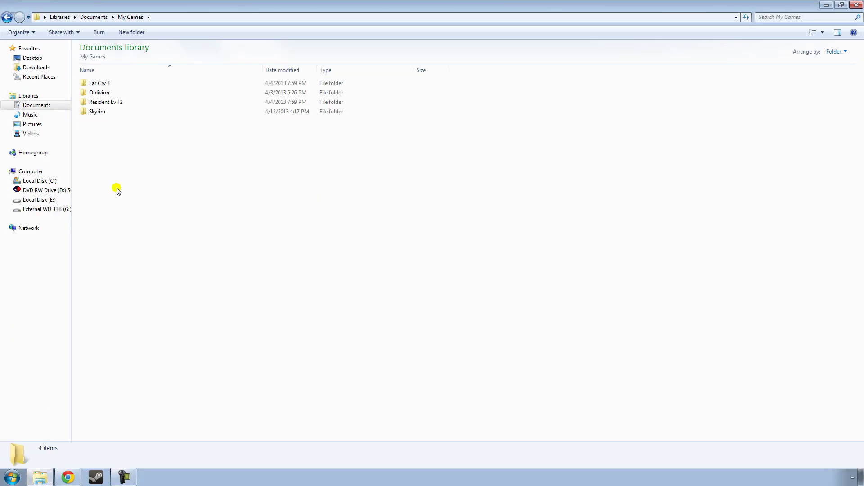
pyautogui.doubleClick(104, 93)
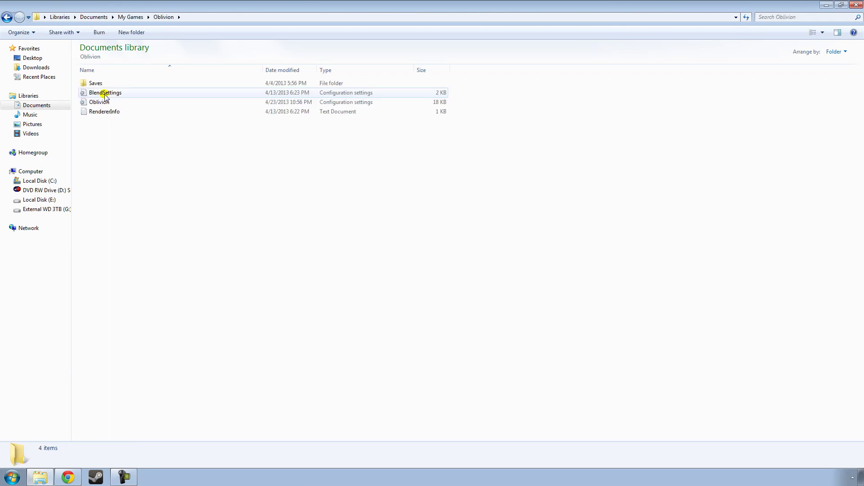
pyautogui.click(108, 103)
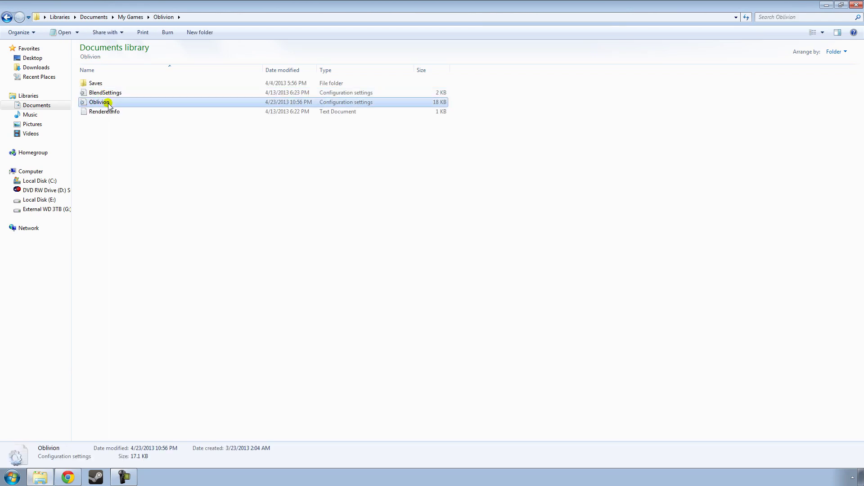
# - Open the Oblivion configuration file in Notepad and change bUse Joystick from 1 to 0 under [Controls]
pyautogui.doubleClick(100, 102)
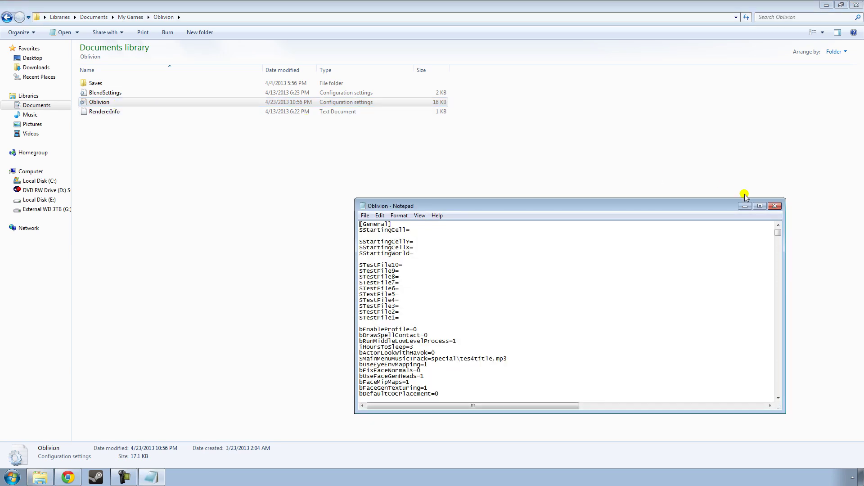
pyautogui.click(760, 207)
pyautogui.click(213, 209)
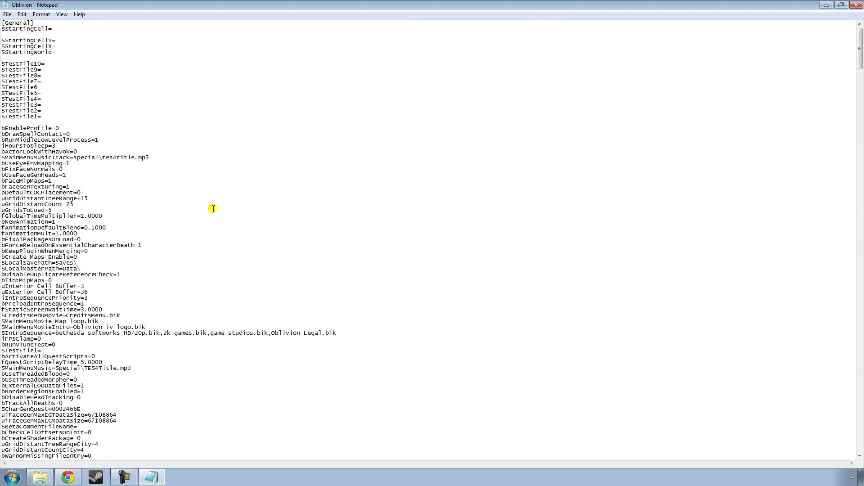
pyautogui.scroll(-20, 213, 208)
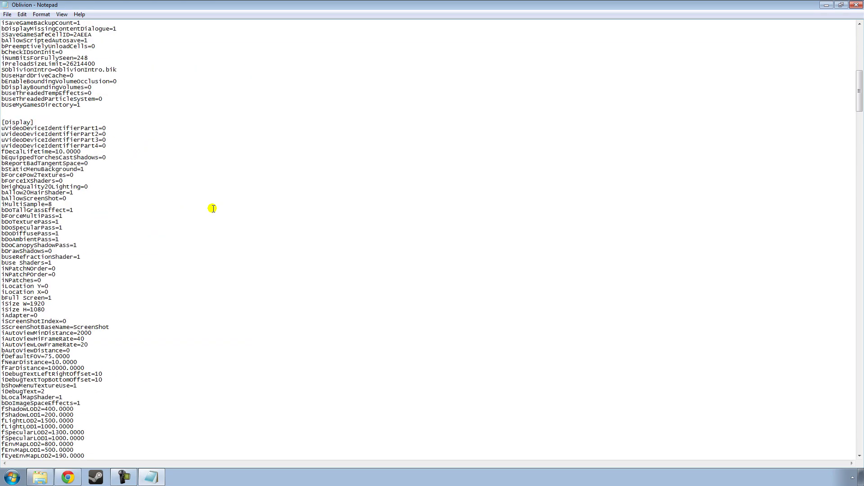
pyautogui.scroll(-20, 213, 209)
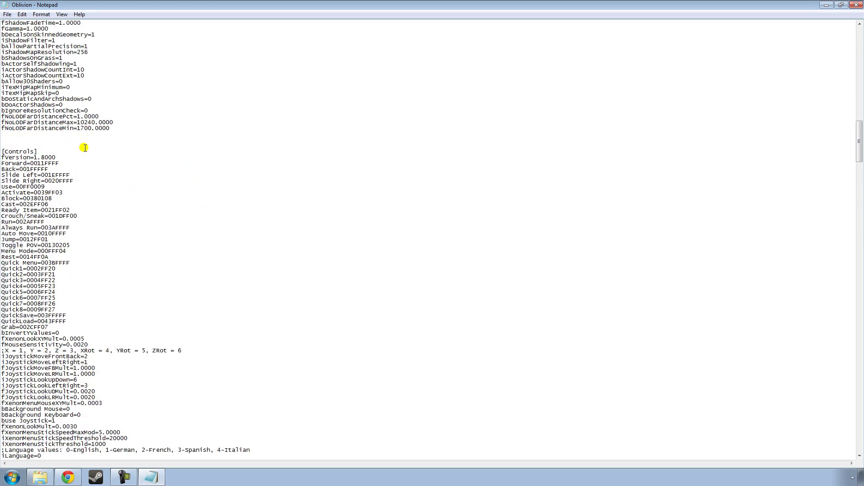
pyautogui.moveTo(54, 152); pyautogui.dragTo(2, 152)
pyautogui.click(85, 157)
pyautogui.scroll(-10, 129, 177)
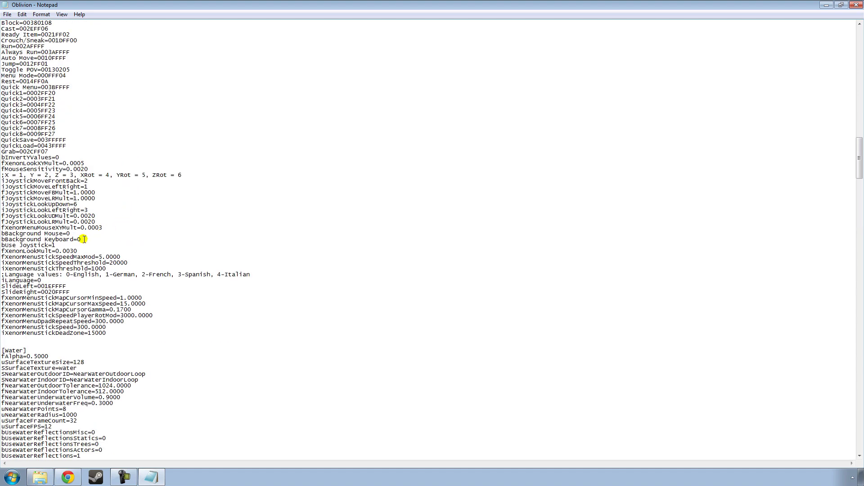
pyautogui.moveTo(56, 246); pyautogui.dragTo(10, 245)
pyautogui.click(72, 245)
pyautogui.press('BackSpace')
pyautogui.write('0')
# - Close Notepad and the Oblivion folder window, returning to the desktop
pyautogui.click(855, 5)
pyautogui.click(450, 182)
pyautogui.click(853, 6)
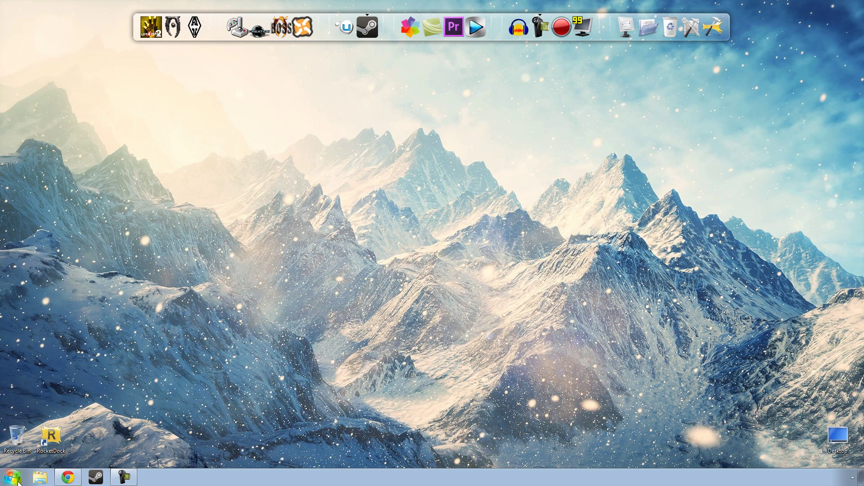
# - Search Download.com for 'joytokey' and scroll down to the JoyToKey 5.2.1 result
pyautogui.click(65, 478)
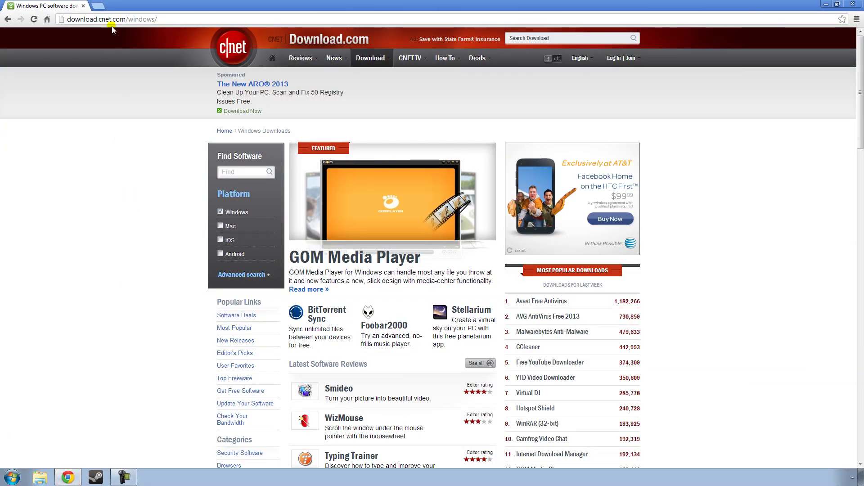
pyautogui.click(243, 171)
pyautogui.write('joy')
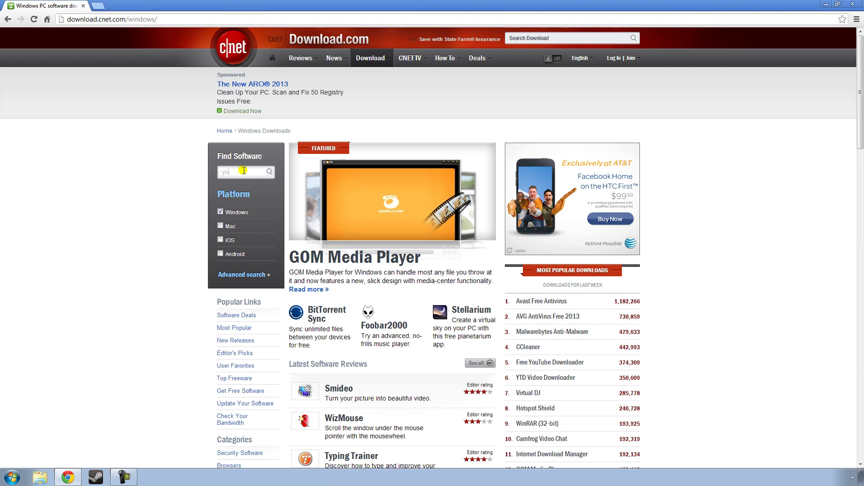
pyautogui.write('toke')
pyautogui.press('Return')
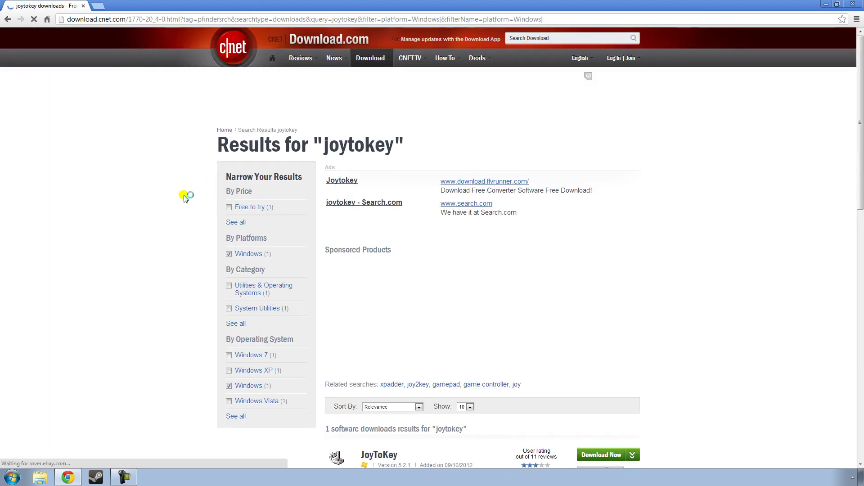
pyautogui.scroll(-4, 185, 195)
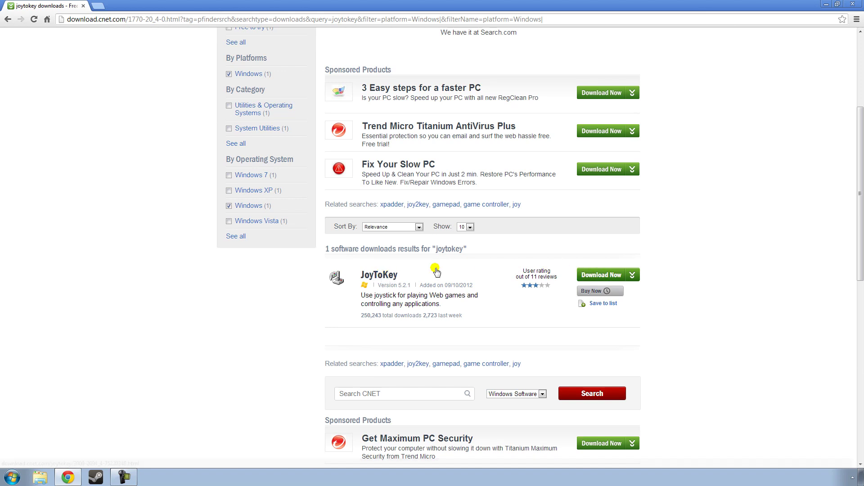
# - Download JoyToKey_en.zip via the product page's direct download link and save it to the desktop
pyautogui.click(382, 279)
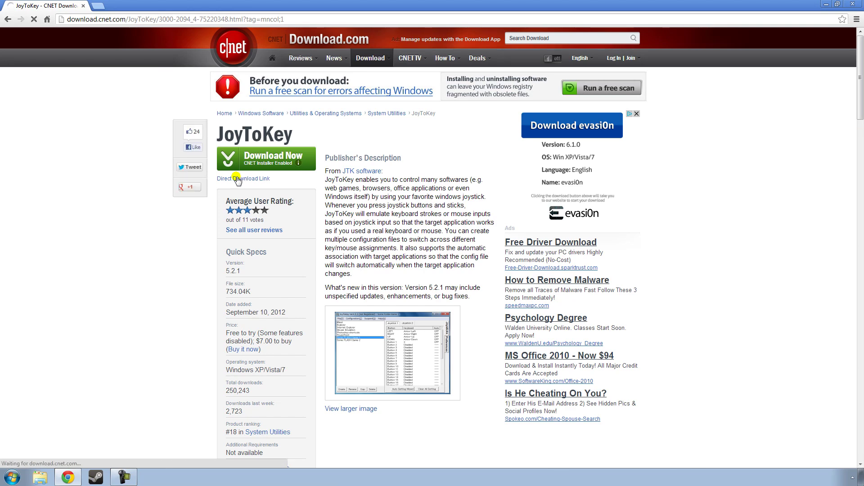
pyautogui.click(237, 180)
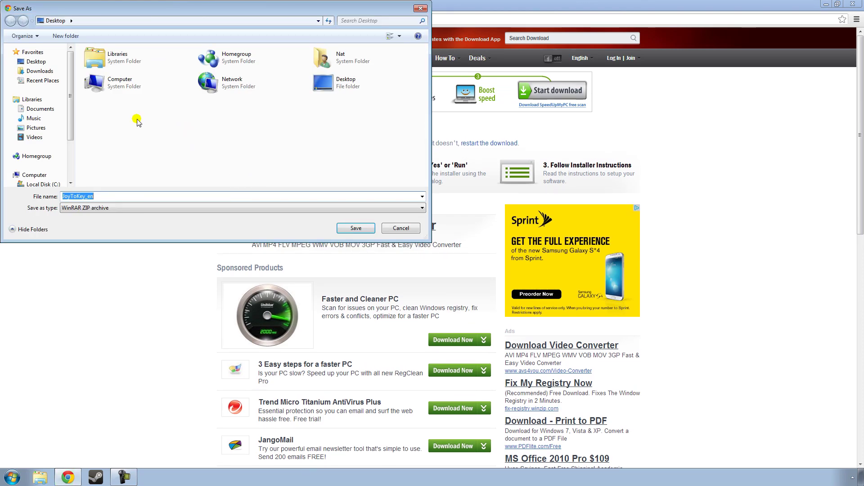
pyautogui.click(349, 229)
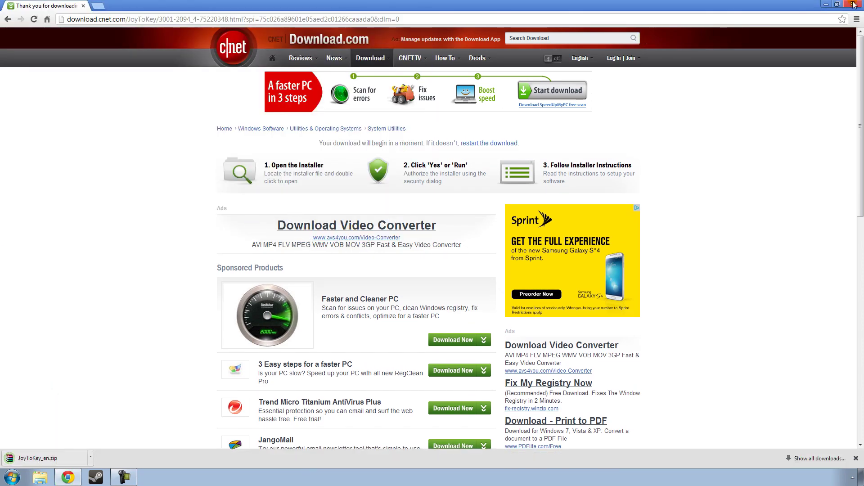
# - Close the browser, extract JoyToKey_en.zip on the desktop, and place the extracted folder beside it
pyautogui.click(853, 5)
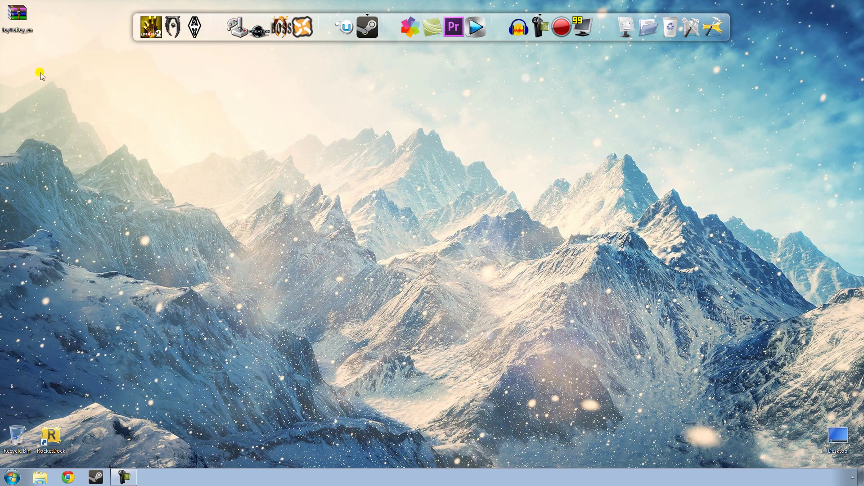
pyautogui.moveTo(16, 20); pyautogui.dragTo(88, 443)
pyautogui.rightClick(82, 434)
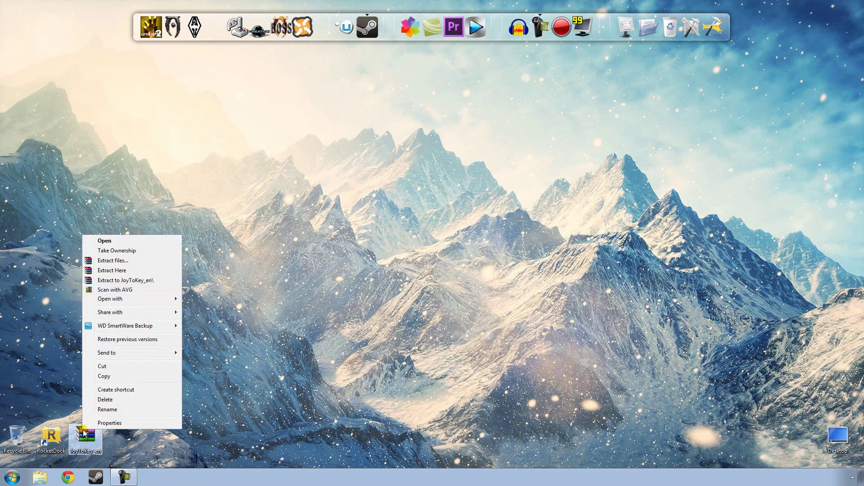
pyautogui.click(125, 270)
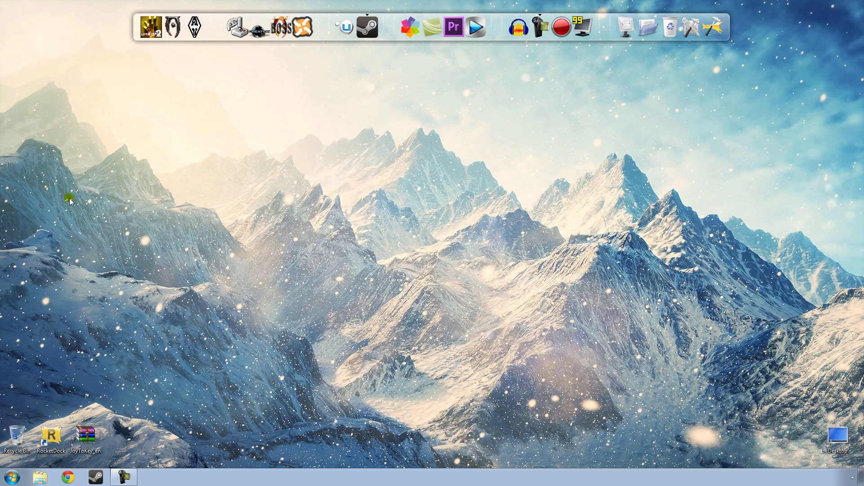
pyautogui.moveTo(22, 22); pyautogui.dragTo(119, 435)
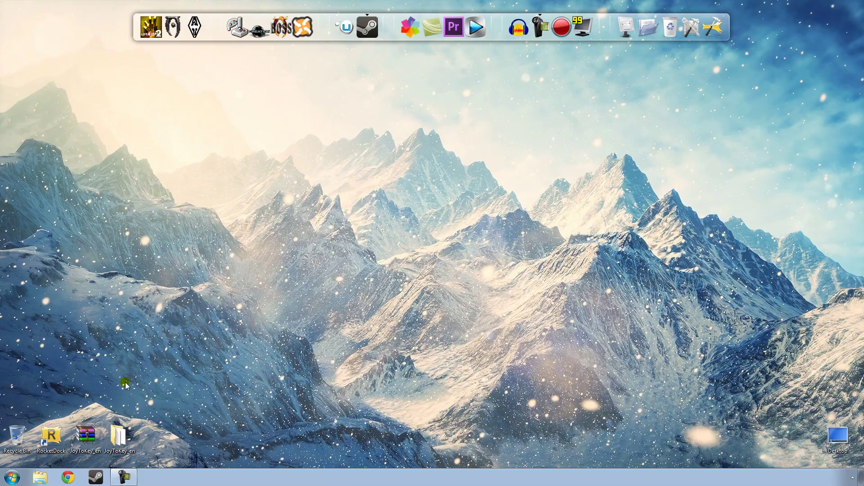
# - Launch JoyToKey from the extracted JoyToKey_en folder and dismiss the thank-you message
pyautogui.doubleClick(118, 435)
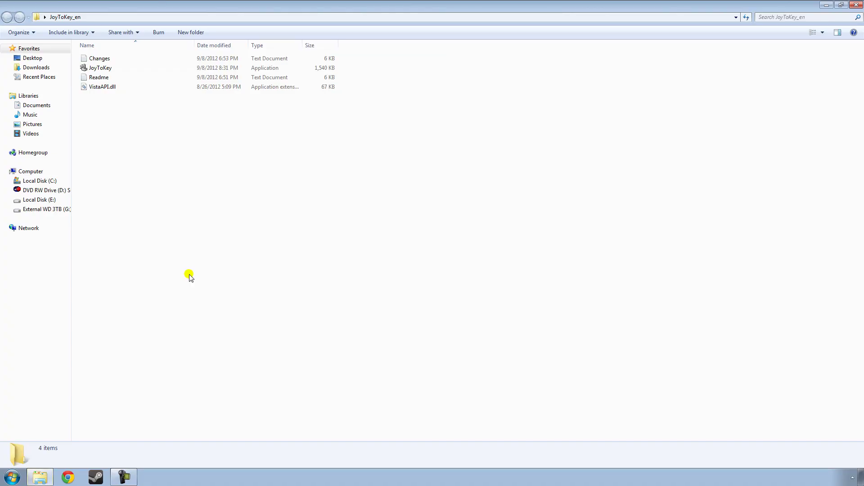
pyautogui.doubleClick(99, 68)
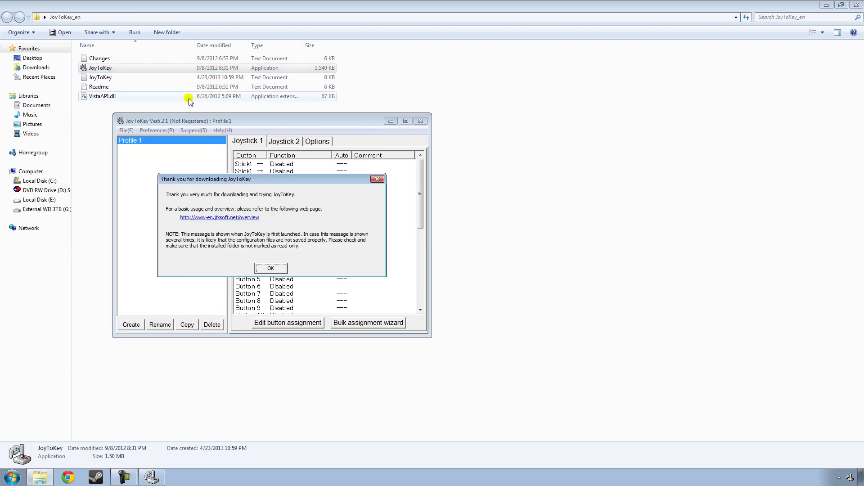
pyautogui.click(271, 269)
# - Enlarge the JoyToKey window to fill the screen and leave no mapping row selected
pyautogui.moveTo(428, 334); pyautogui.dragTo(856, 463)
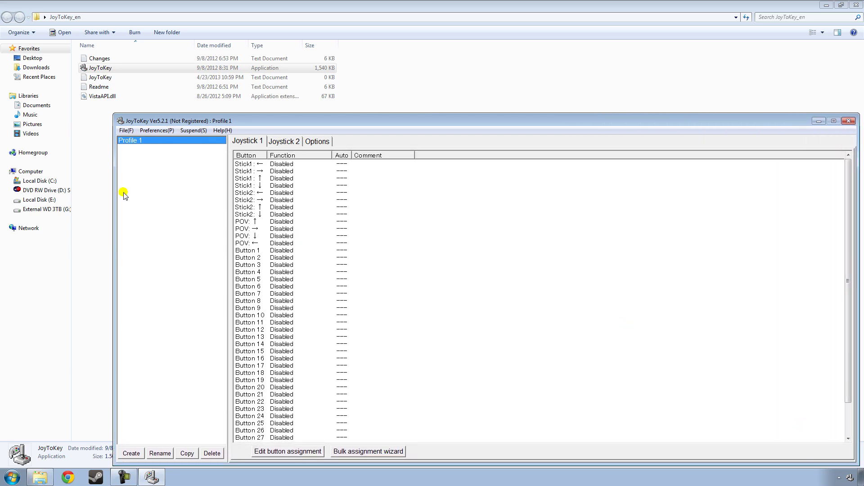
pyautogui.moveTo(116, 116); pyautogui.dragTo(3, 9)
pyautogui.click(302, 171)
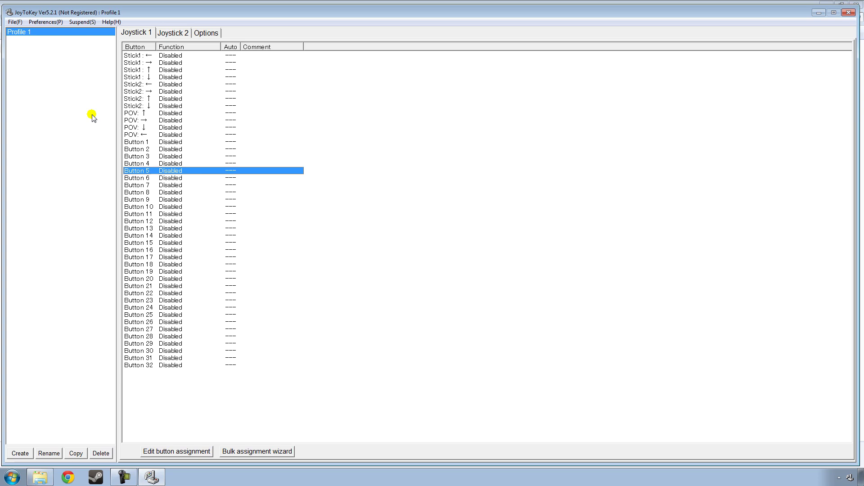
pyautogui.click(134, 142)
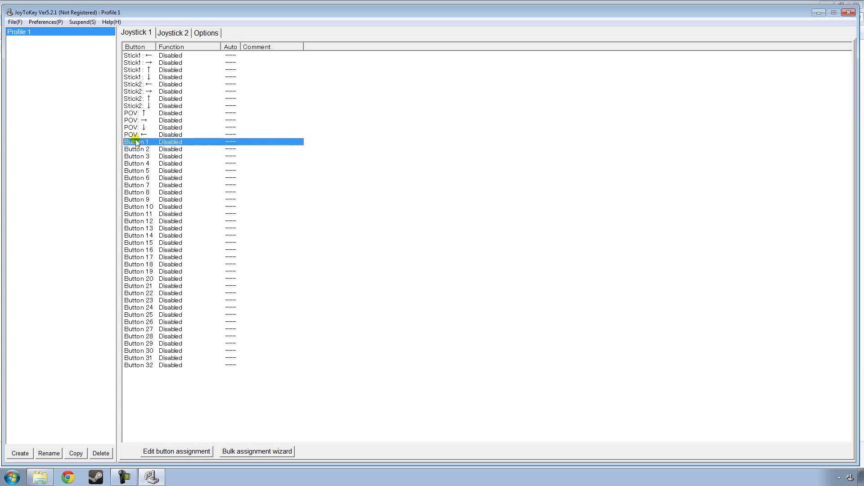
pyautogui.click(54, 120)
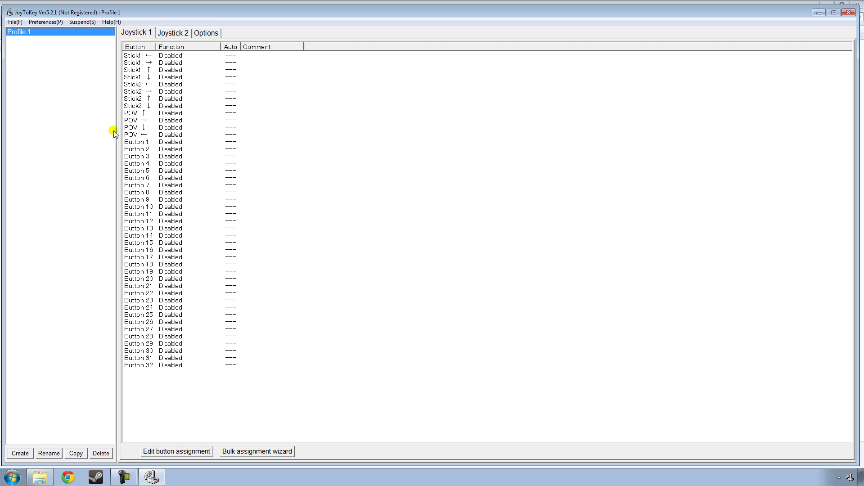
# - Map Button 1 to Space, then start the Bulk Assignment Wizard from Stick1 ←
pyautogui.doubleClick(134, 142)
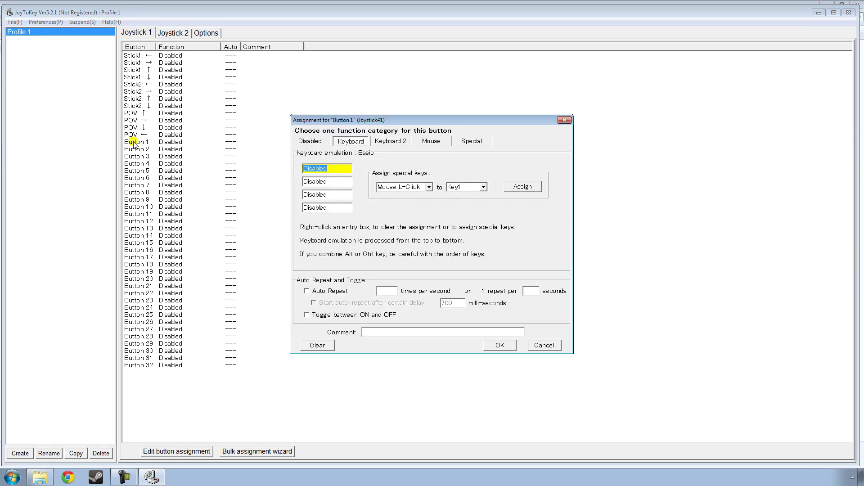
pyautogui.press('space')
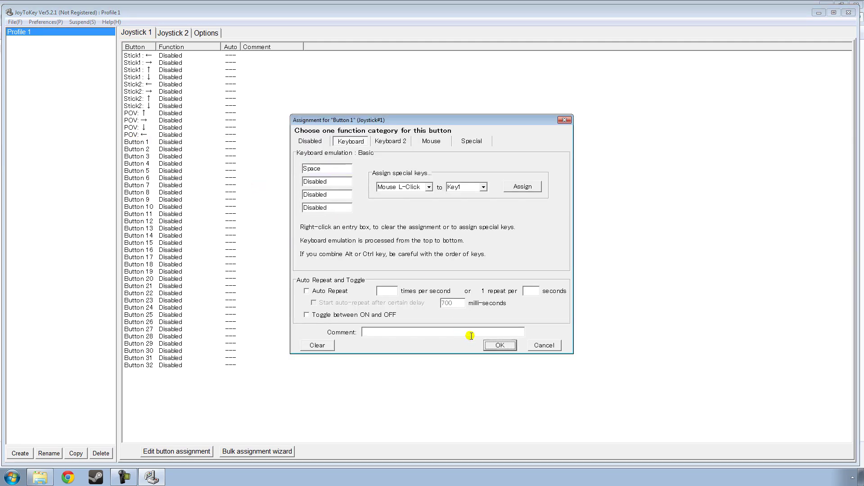
pyautogui.click(490, 344)
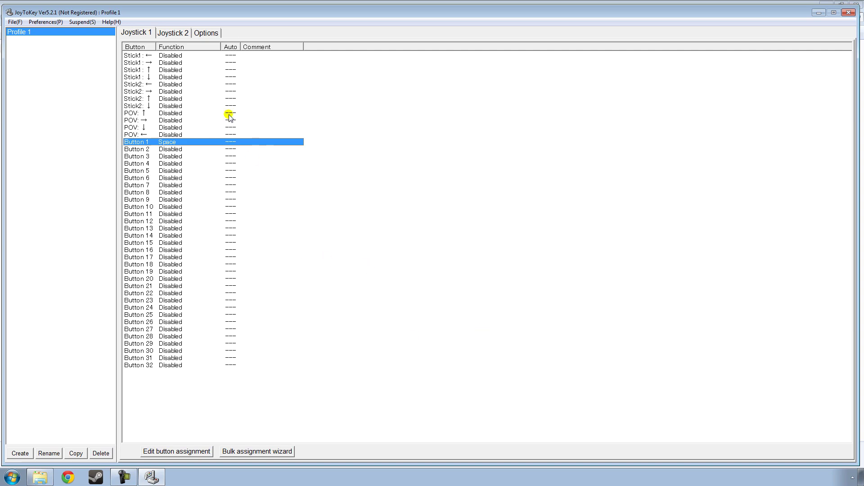
pyautogui.click(149, 55)
pyautogui.click(250, 452)
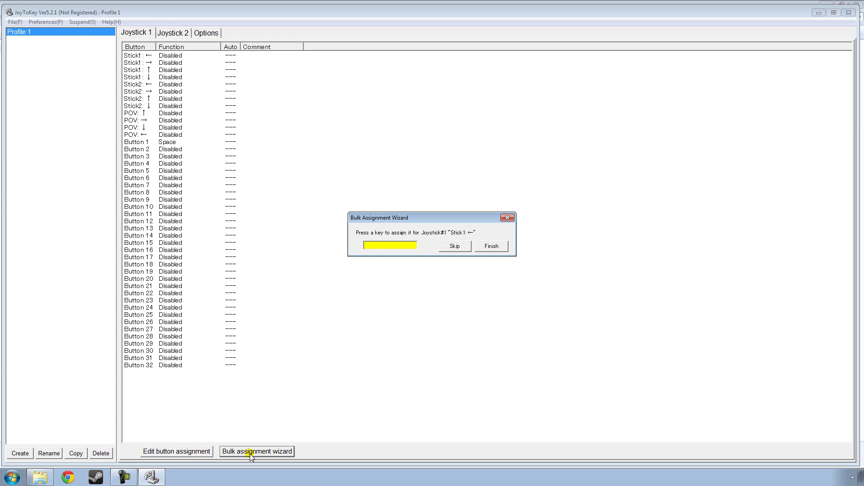
# - Assign A, D, W and S to Stick1 left, right, up and down in the wizard
pyautogui.press('a')
pyautogui.press('d')
pyautogui.press('w')
pyautogui.press('s')
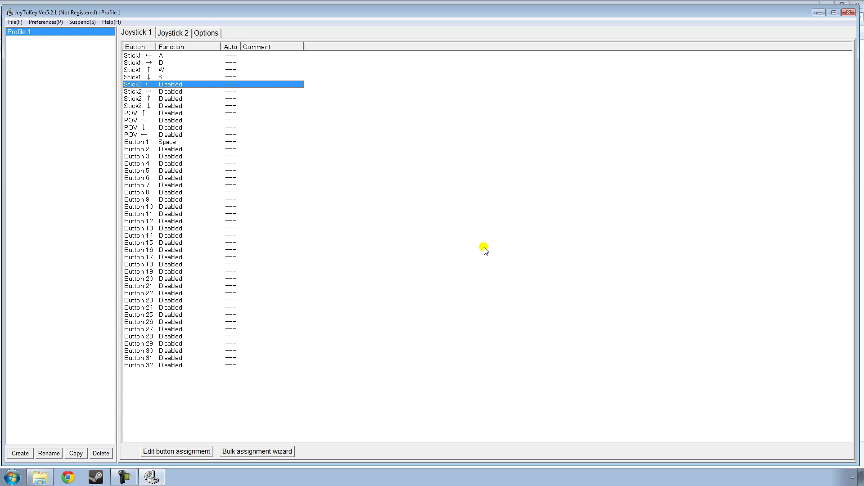
# - In Options, enable 8-way POV directions and show all axes with two POVs
pyautogui.click(212, 34)
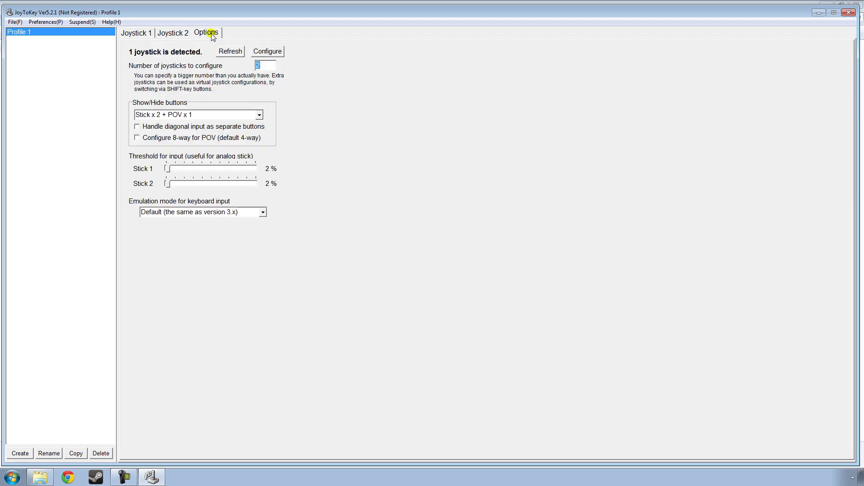
pyautogui.click(137, 138)
pyautogui.click(259, 116)
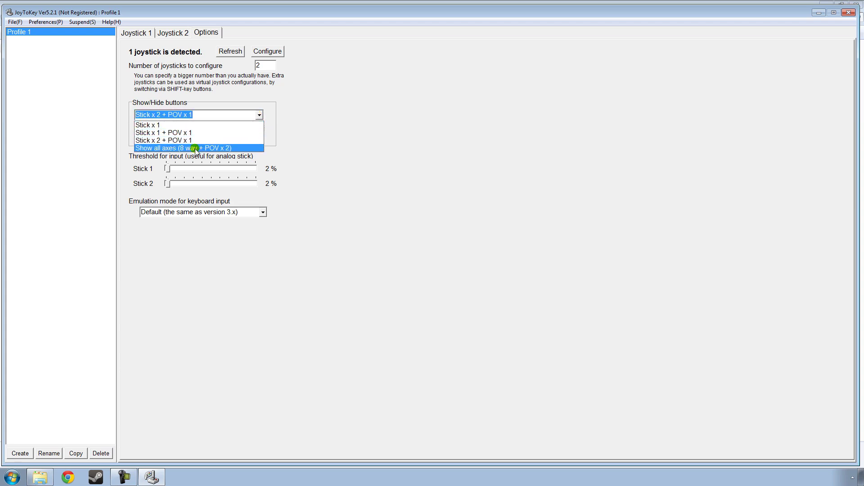
pyautogui.click(190, 149)
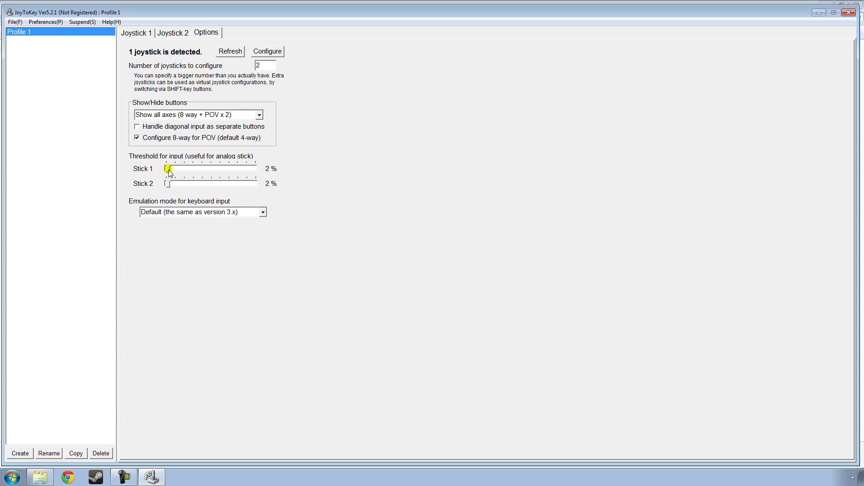
# - Set the input thresholds to 75 % for Stick 1 and 25 % for Stick 2
pyautogui.moveTo(169, 171); pyautogui.dragTo(234, 168)
pyautogui.moveTo(168, 183); pyautogui.dragTo(201, 185)
pyautogui.scroll(5, 201, 185)
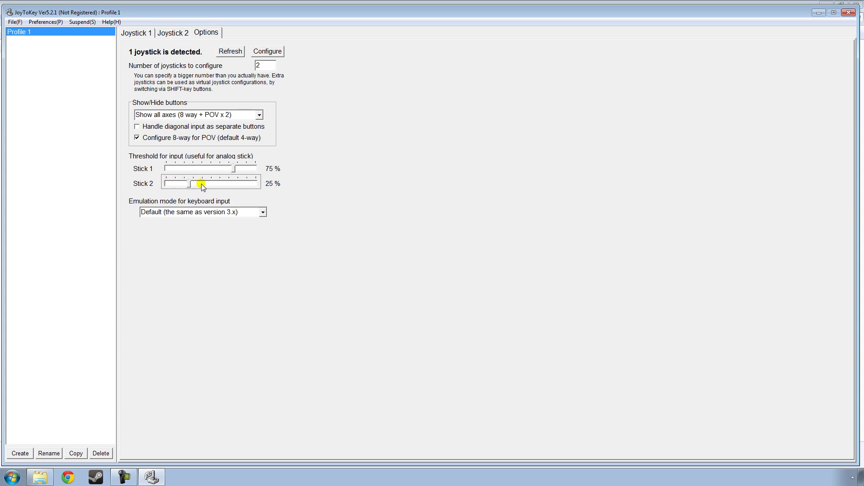
# - Switch to the Oblivion_Custom profile, widen the Function column to read Button 5, and view Joystick 2's mappings
pyautogui.click(140, 35)
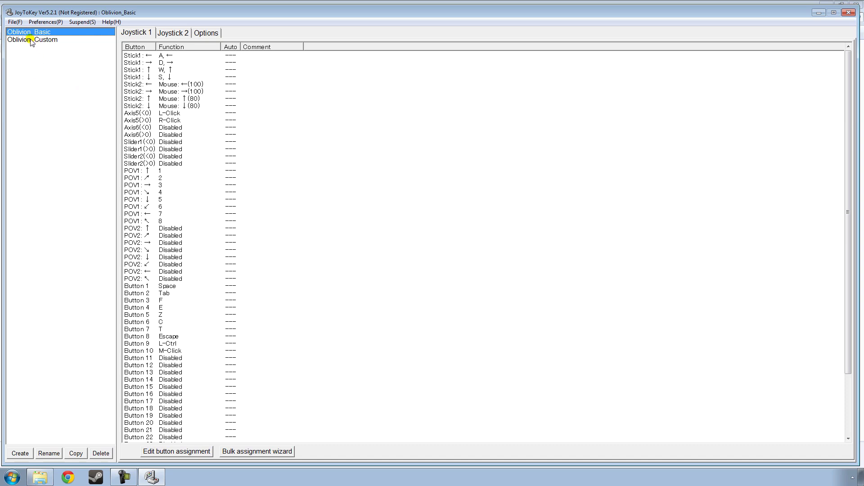
pyautogui.click(30, 40)
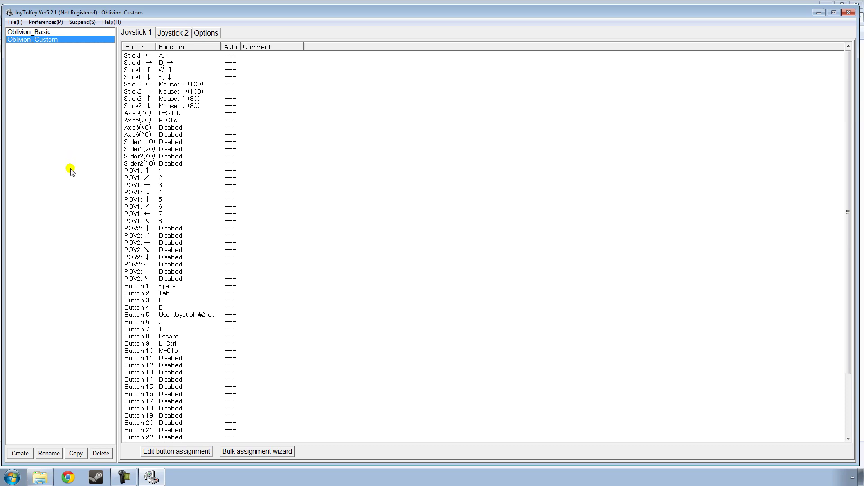
pyautogui.click(156, 315)
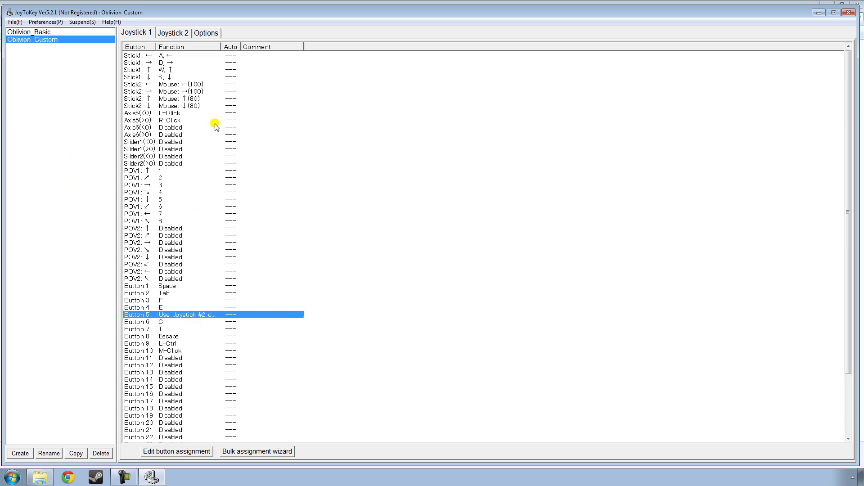
pyautogui.moveTo(221, 47); pyautogui.dragTo(267, 49)
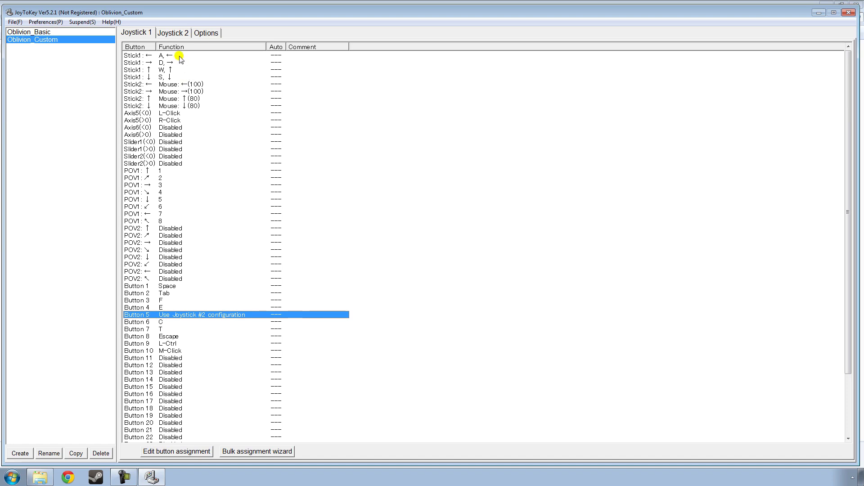
pyautogui.click(172, 33)
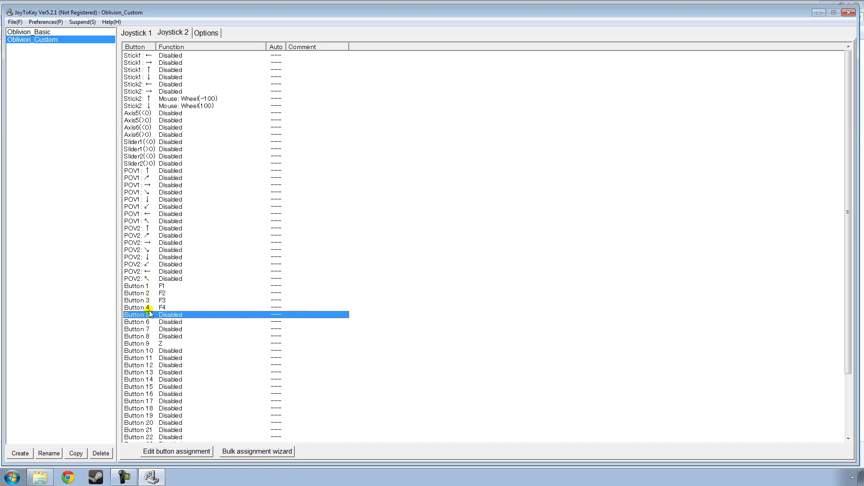
pyautogui.click(109, 307)
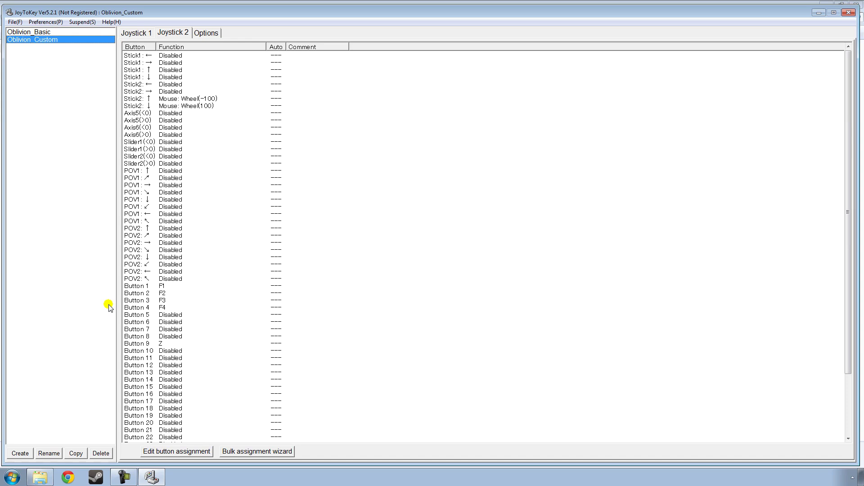
pyautogui.click(130, 344)
# - Terminate JoyToKey from its system tray icon and close the JoyToKey_en folder window
pyautogui.click(849, 480)
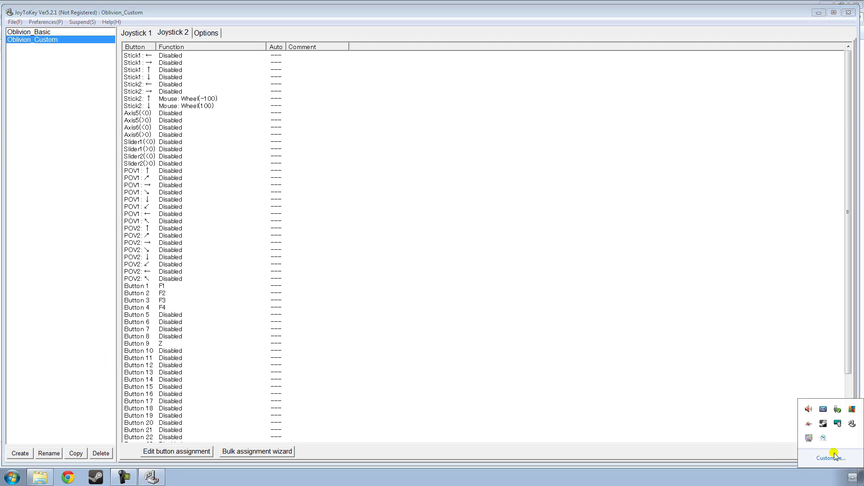
pyautogui.rightClick(853, 424)
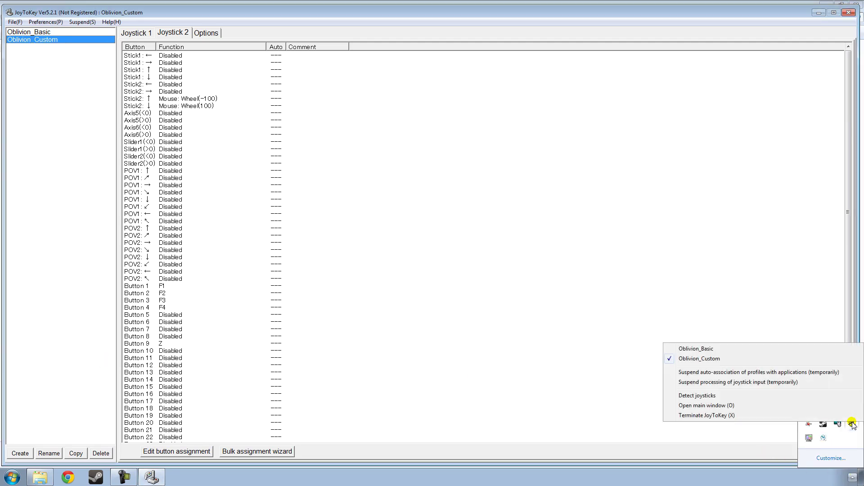
pyautogui.click(819, 414)
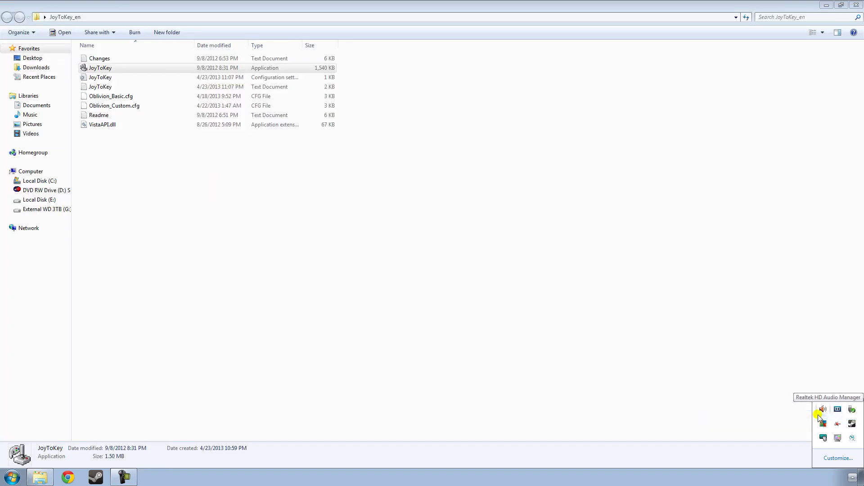
pyautogui.click(796, 324)
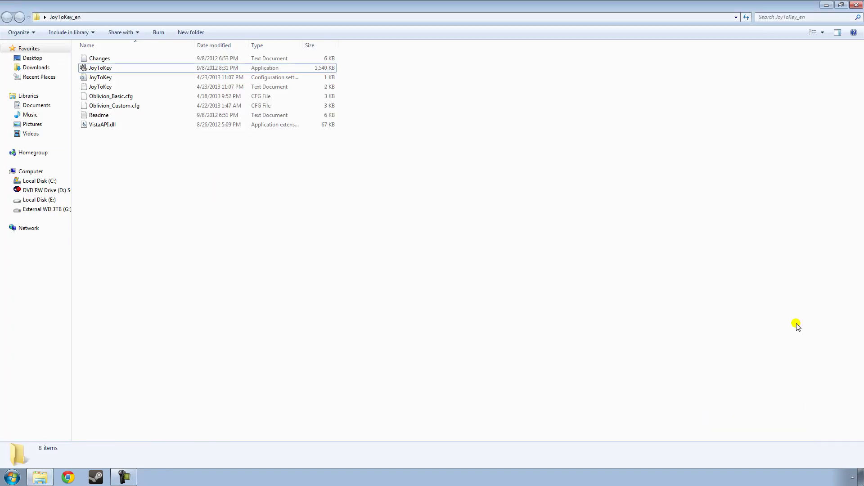
pyautogui.click(855, 5)
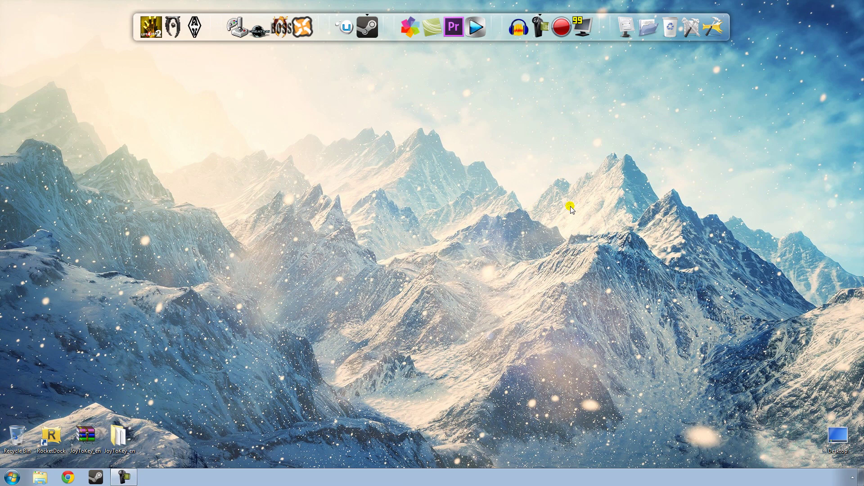